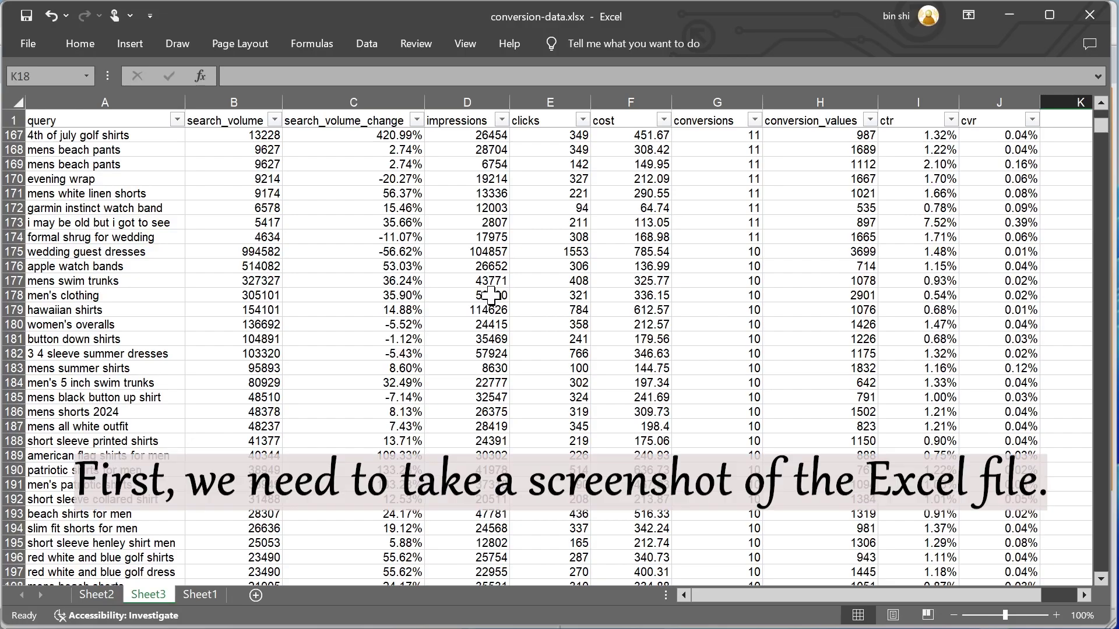
Capture a screenshot of the whole Excel window showing the Sheet3 data.
{"action": "key", "text": "super+shift+s"}
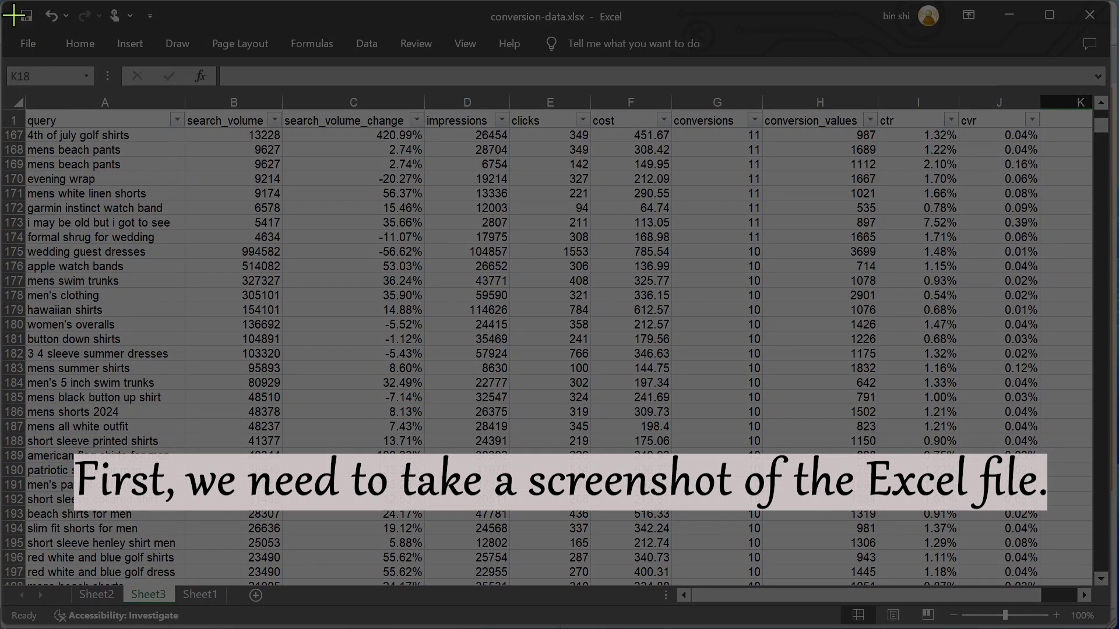
{"action": "left_click_drag", "start_coordinate": [5, 6], "coordinate": [1111, 624]}
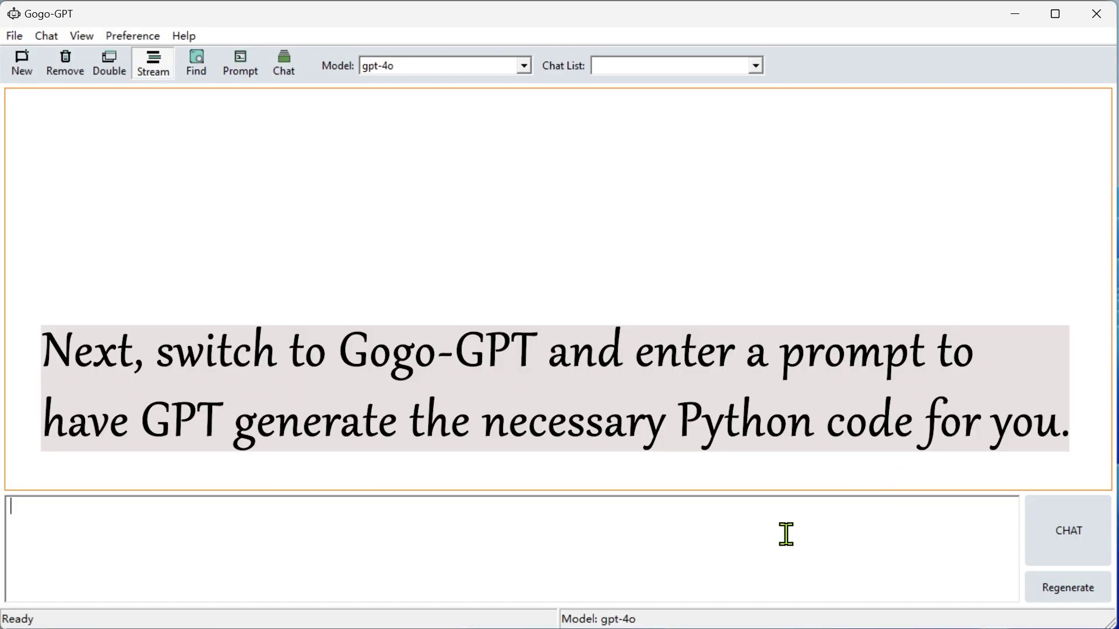
Switch to Gogo-GPT and begin the prompt with "I need to do query analysis base on following excel file".
{"action": "type", "text": "I need to query"}
{"action": "key", "text": "BackSpace"}
{"action": "key", "text": "BackSpace"}
{"action": "key", "text": "BackSpace"}
{"action": "key", "text": "BackSpace"}
{"action": "key", "text": "BackSpace"}
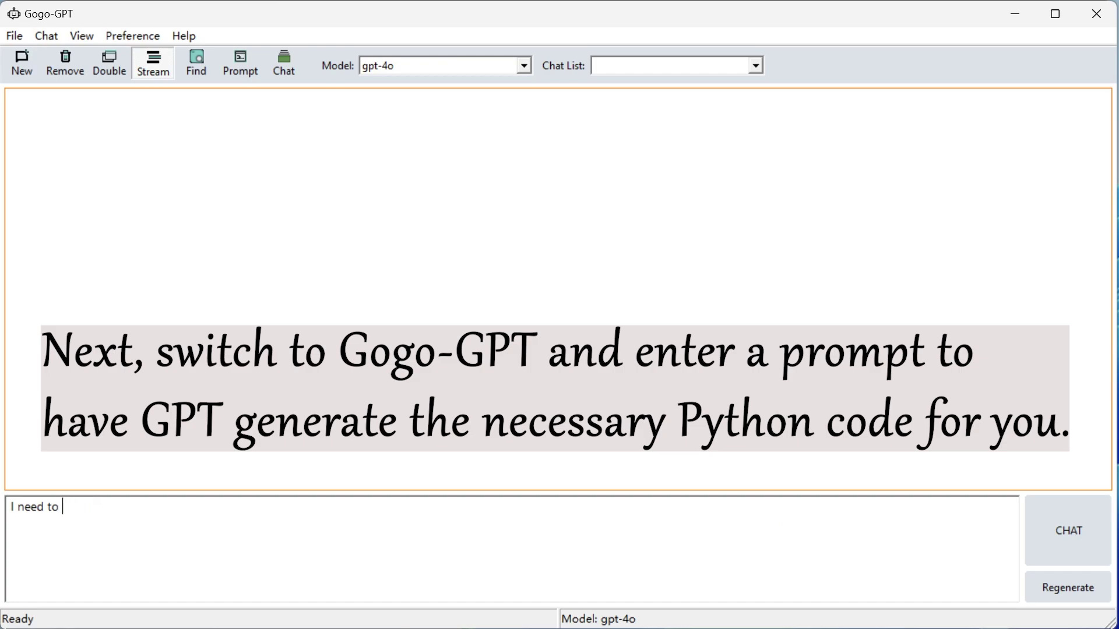
{"action": "type", "text": "do query analysis base"}
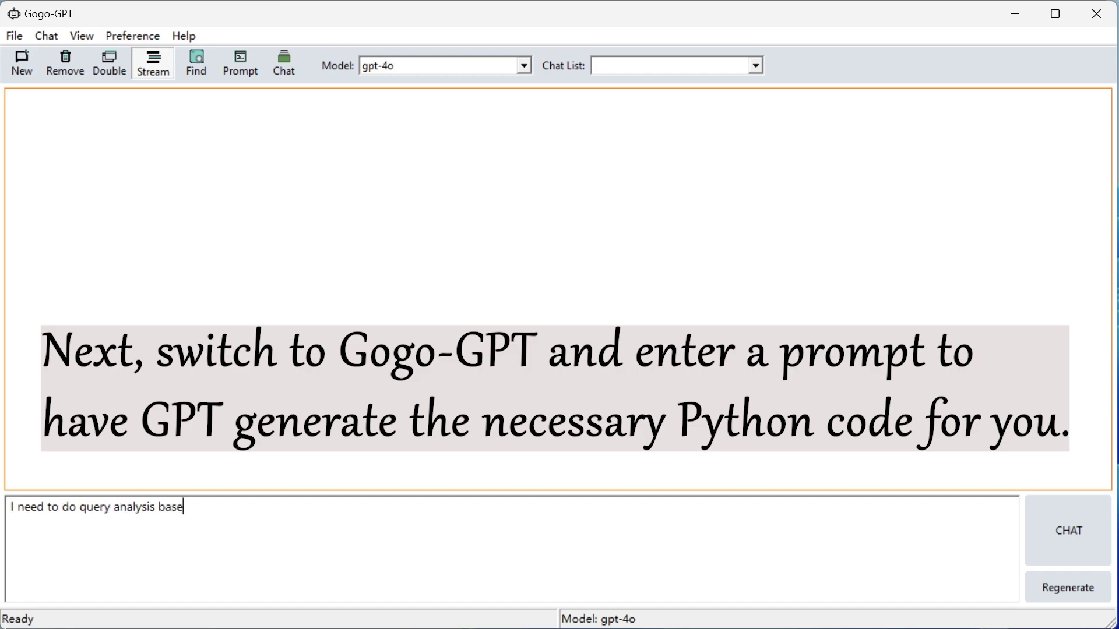
{"action": "type", "text": " on following excel file"}
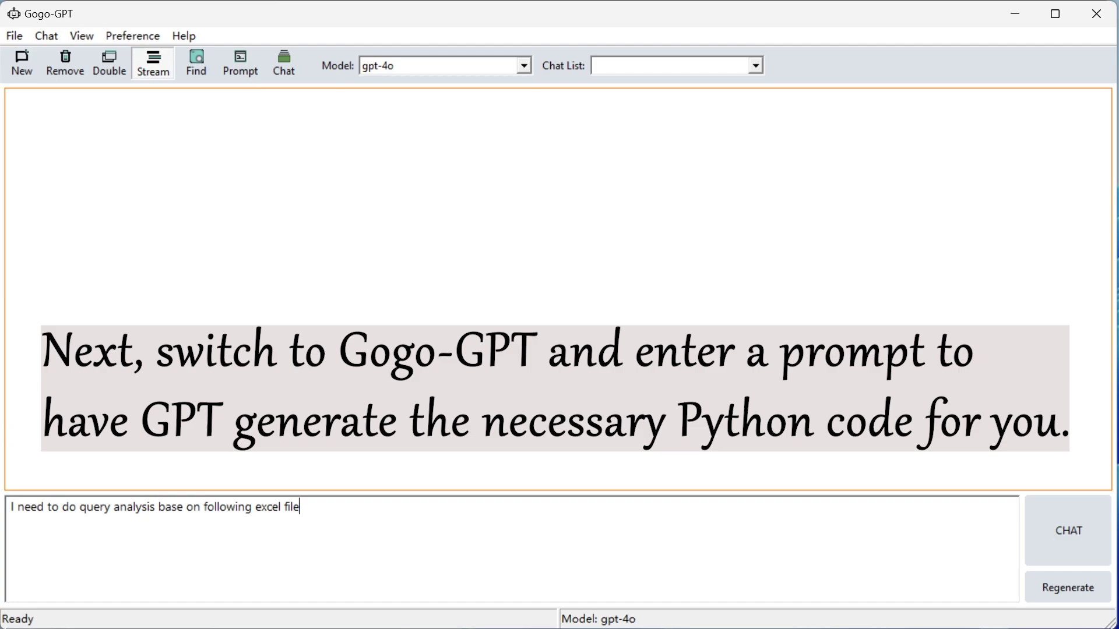
Extend the prompt to request Python code splitting queries into words, summing impressions, clicks, cost, conversions, conversion_values per word, and saving to a new excel file.
{"action": "type", "text": ", please write python code "}
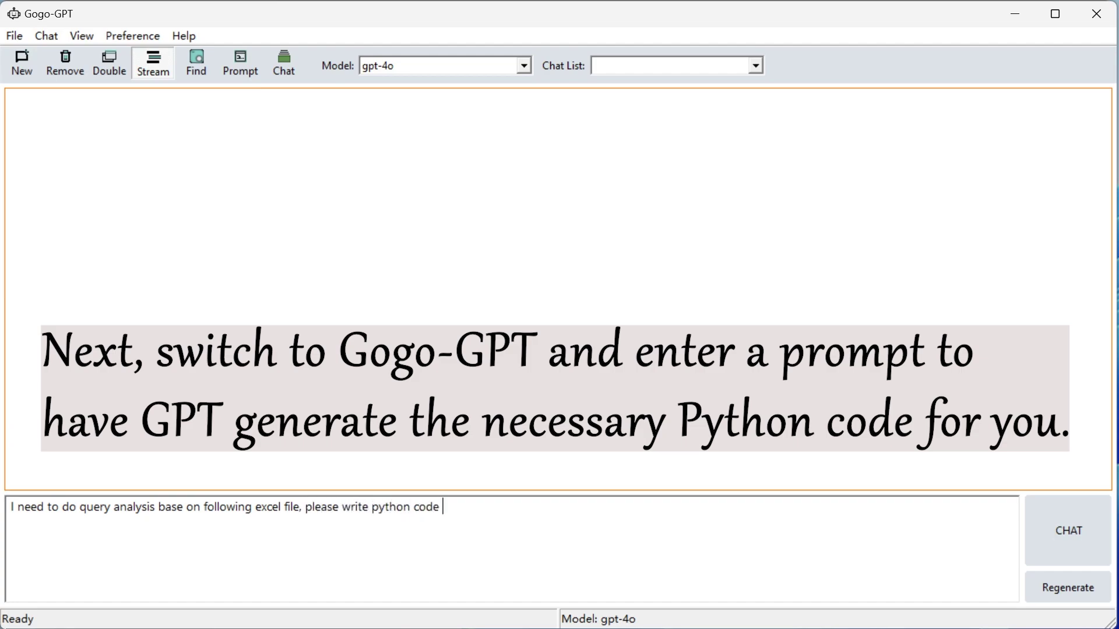
{"action": "type", "text": "for me, and split the query"}
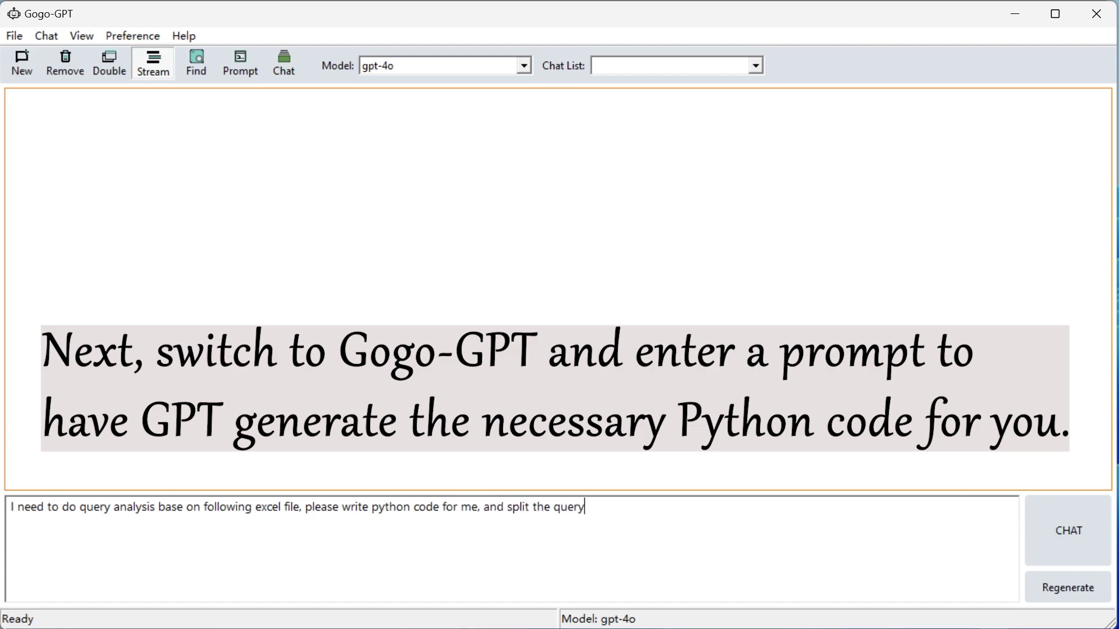
{"action": "type", "text": " to single word, for each word "}
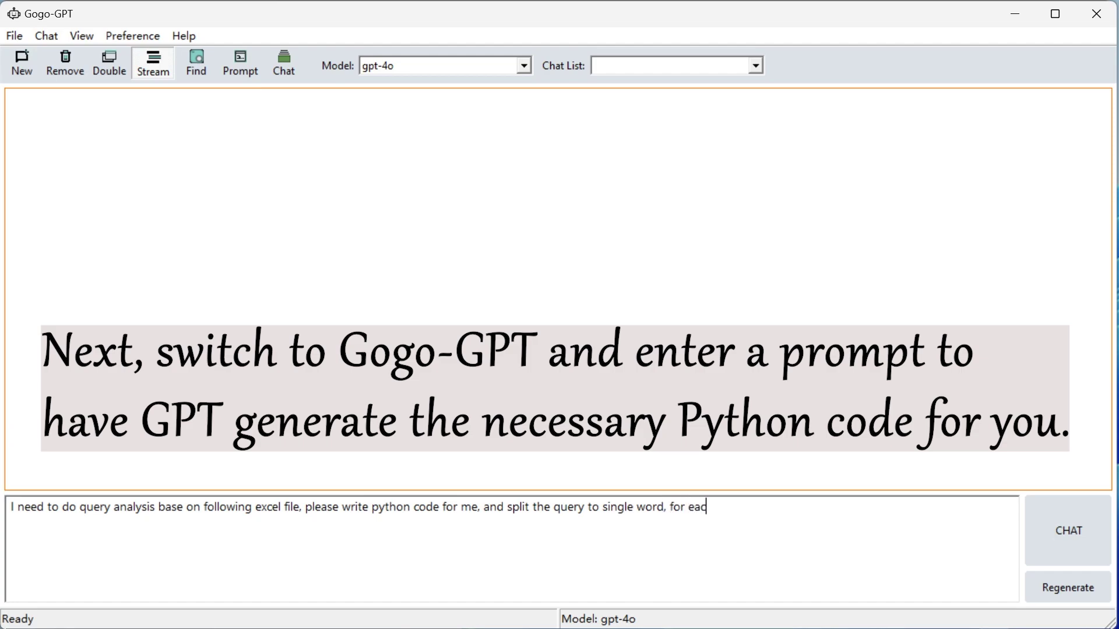
{"action": "type", "text": "sum"}
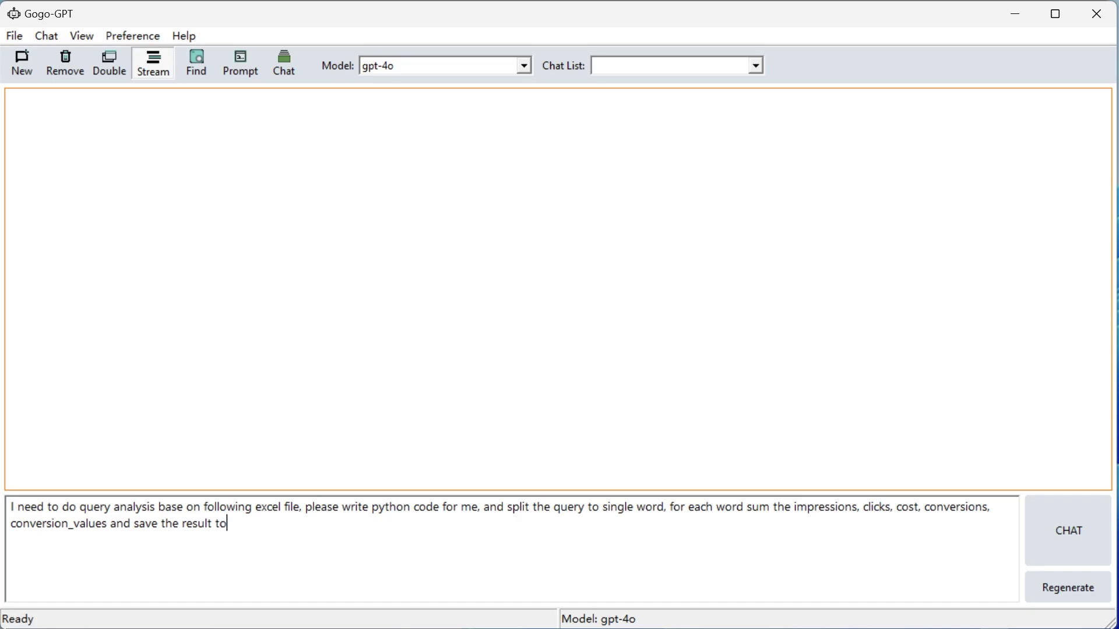
{"action": "type", "text": "a"}
{"action": "type", "text": " new excel file."}
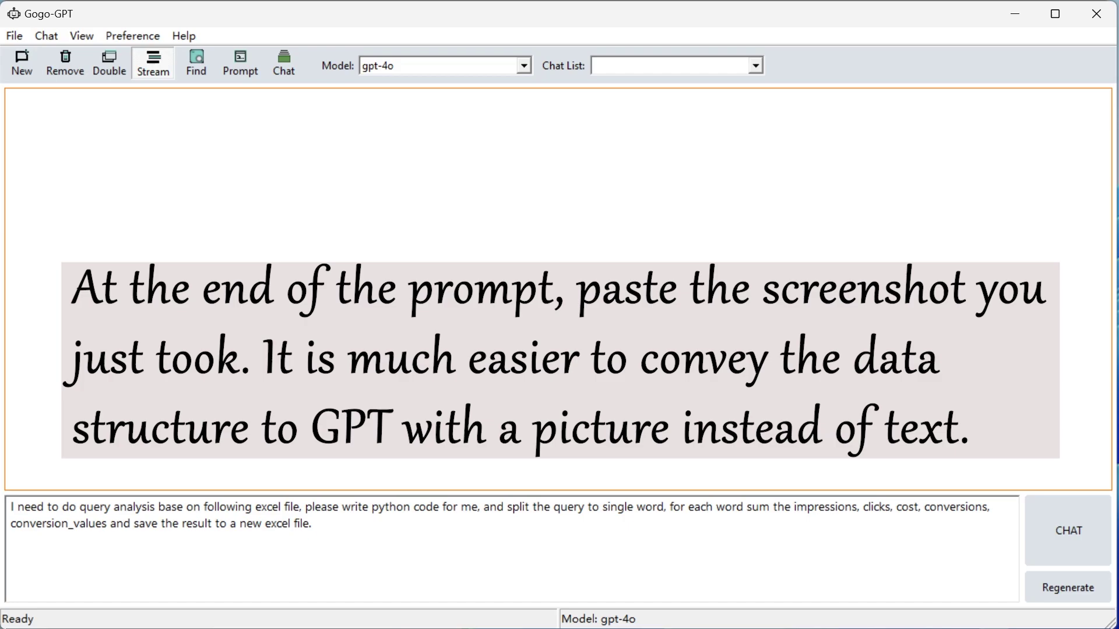
Paste the Excel screenshot at the end of the prompt and send it to gpt-4o.
{"action": "key", "text": "ctrl+v"}
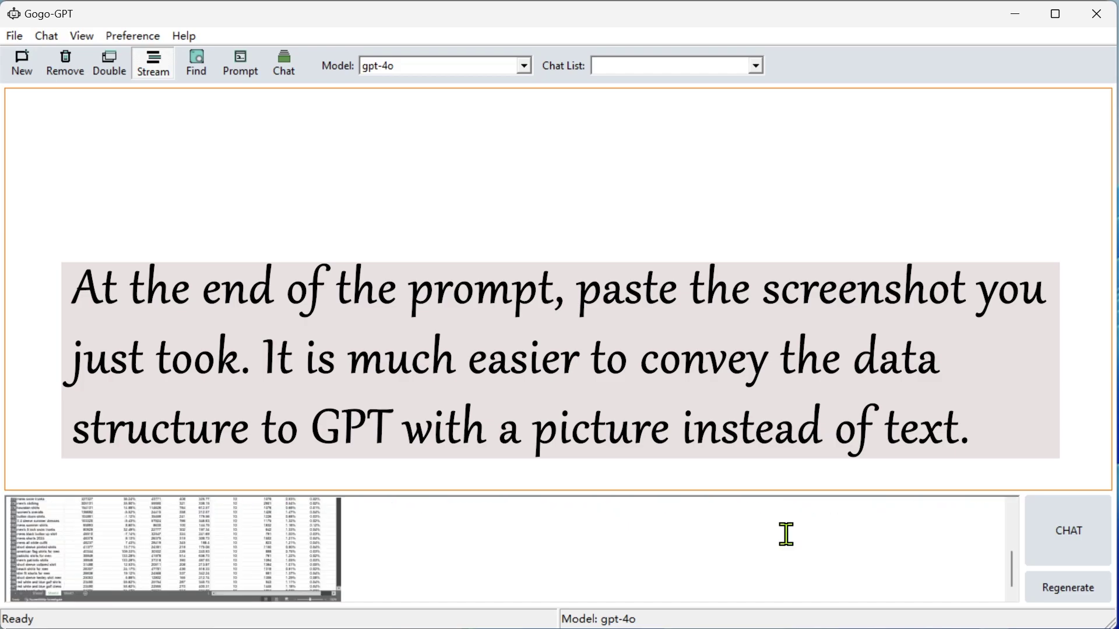
{"action": "key", "text": "ctrl+Return"}
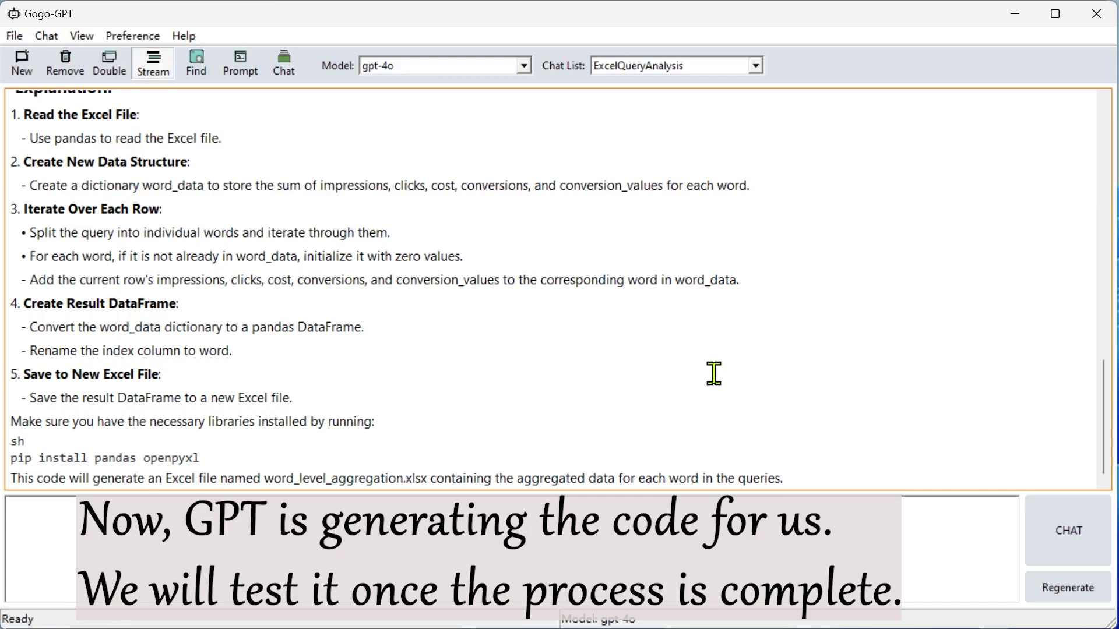
Copy the full generated Python code, from the pandas import through the final print statement.
{"action": "scroll", "coordinate": [713, 373], "scroll_direction": "up", "scroll_amount": 6}
{"action": "scroll", "coordinate": [713, 373], "scroll_direction": "up", "scroll_amount": 2}
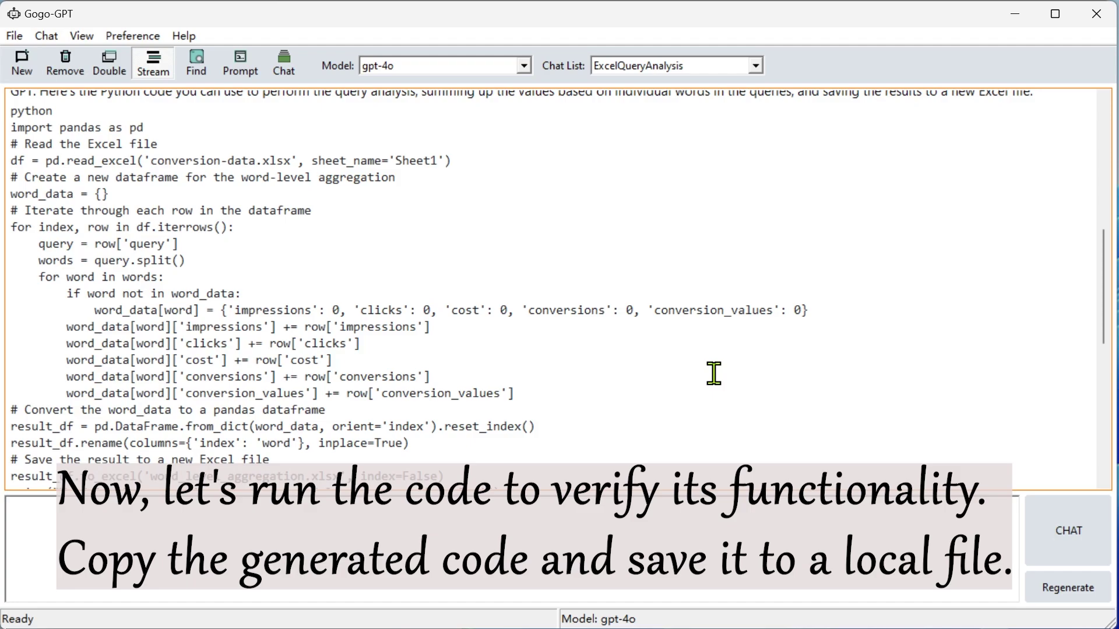
{"action": "left_click_drag", "start_coordinate": [11, 127], "coordinate": [633, 389]}
{"action": "key", "text": "ctrl+c"}
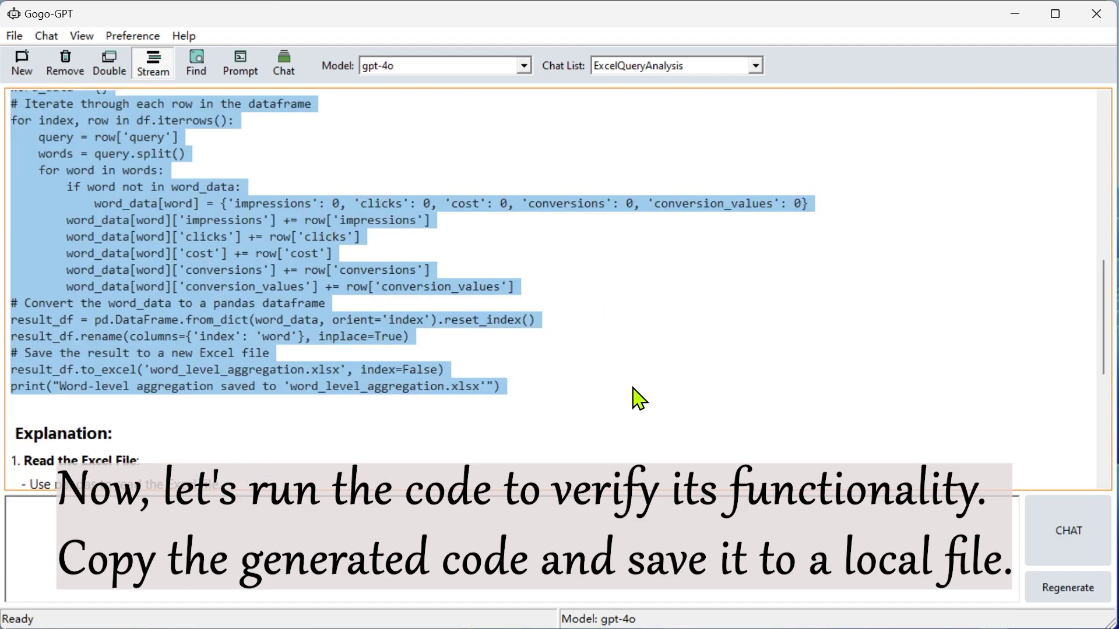
{"action": "scroll", "coordinate": [635, 396], "scroll_direction": "up", "scroll_amount": 1}
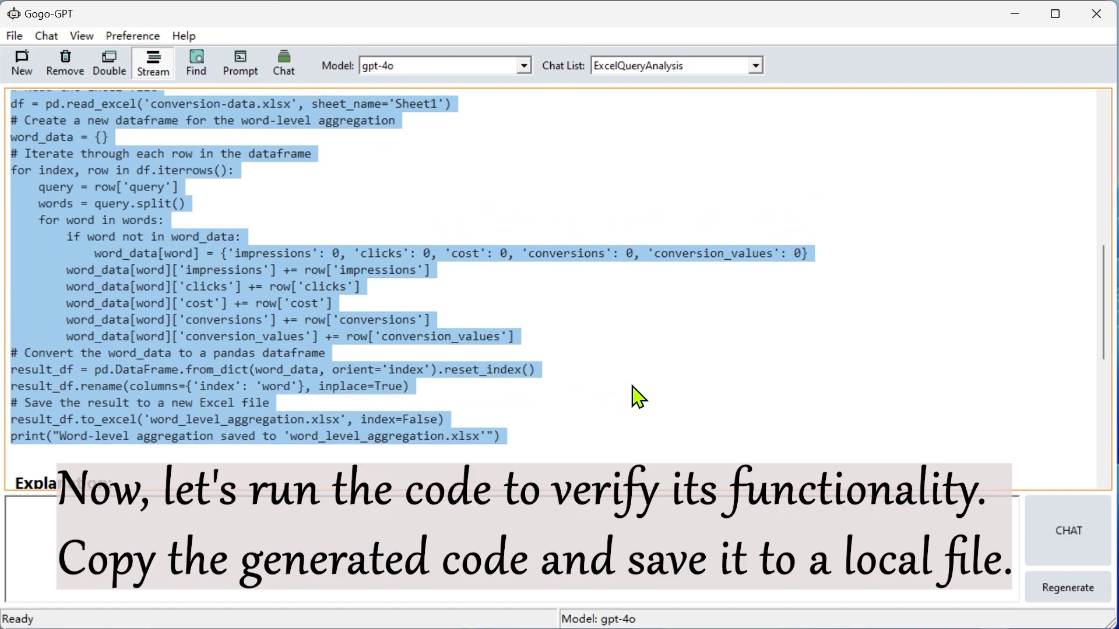
Switch to VS Code, create a Python file containing the copied code and save it as test.py in C:\dev.
{"action": "key", "text": "alt+Tab"}
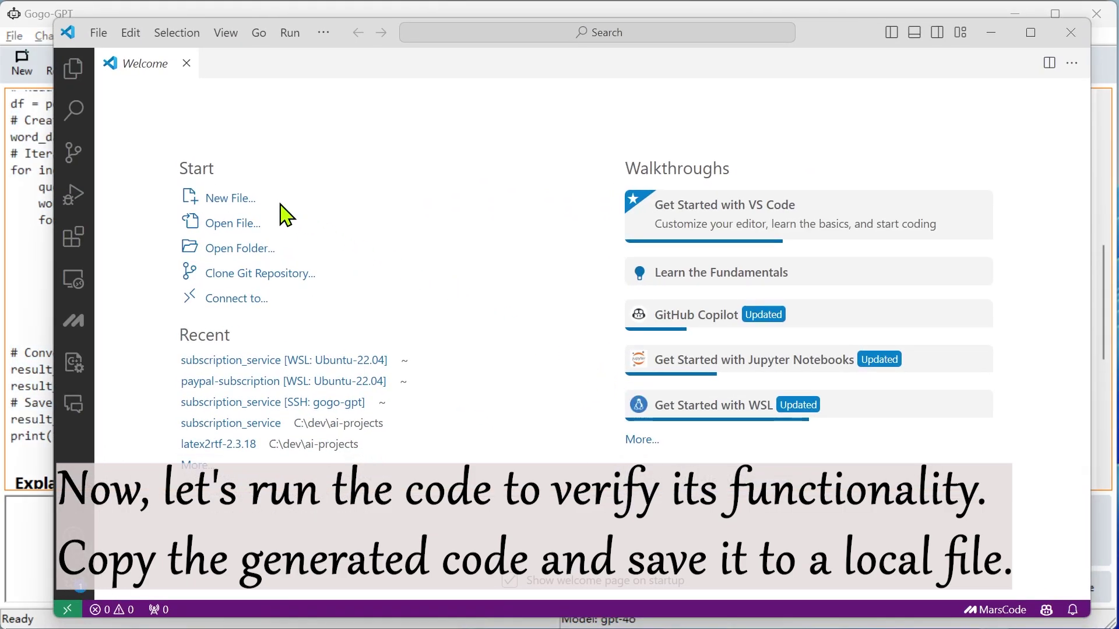
{"action": "left_click", "coordinate": [233, 199]}
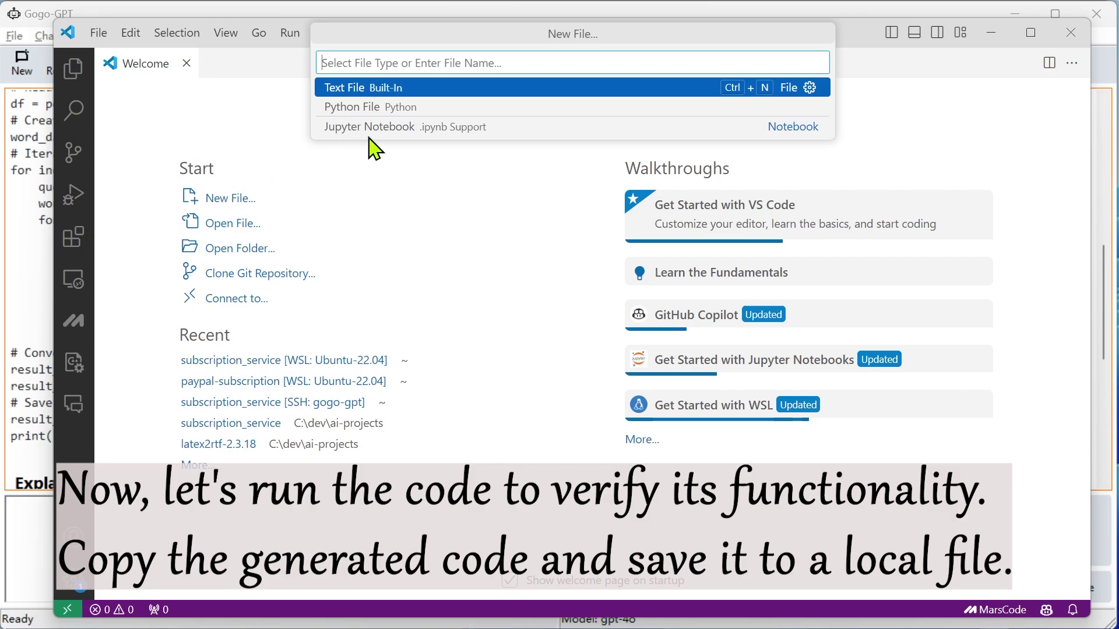
{"action": "left_click", "coordinate": [420, 108]}
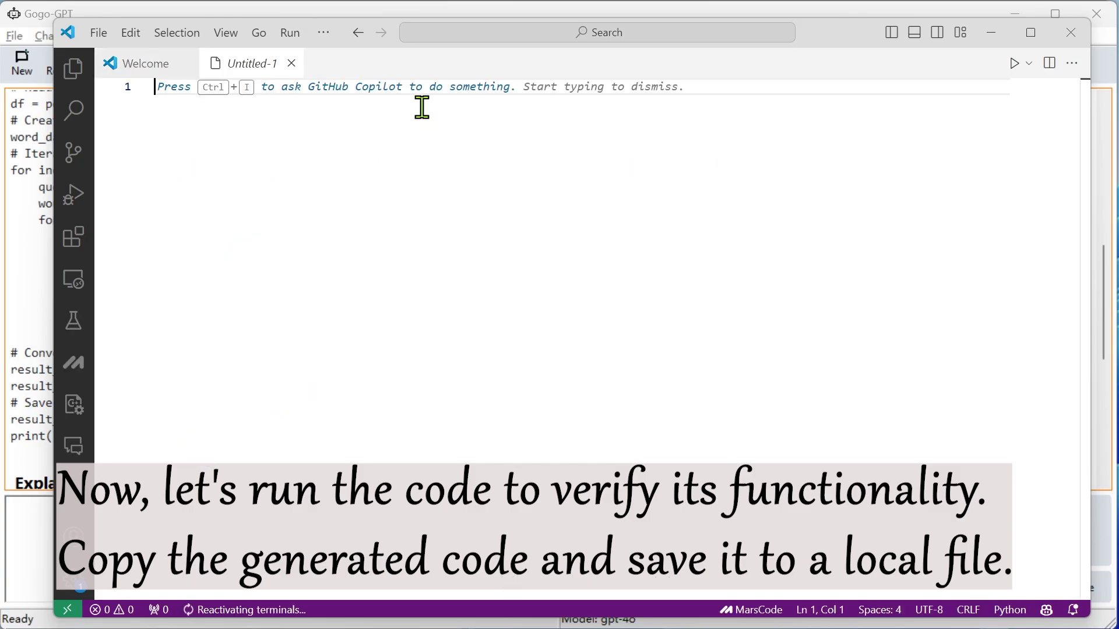
{"action": "key", "text": "ctrl+v"}
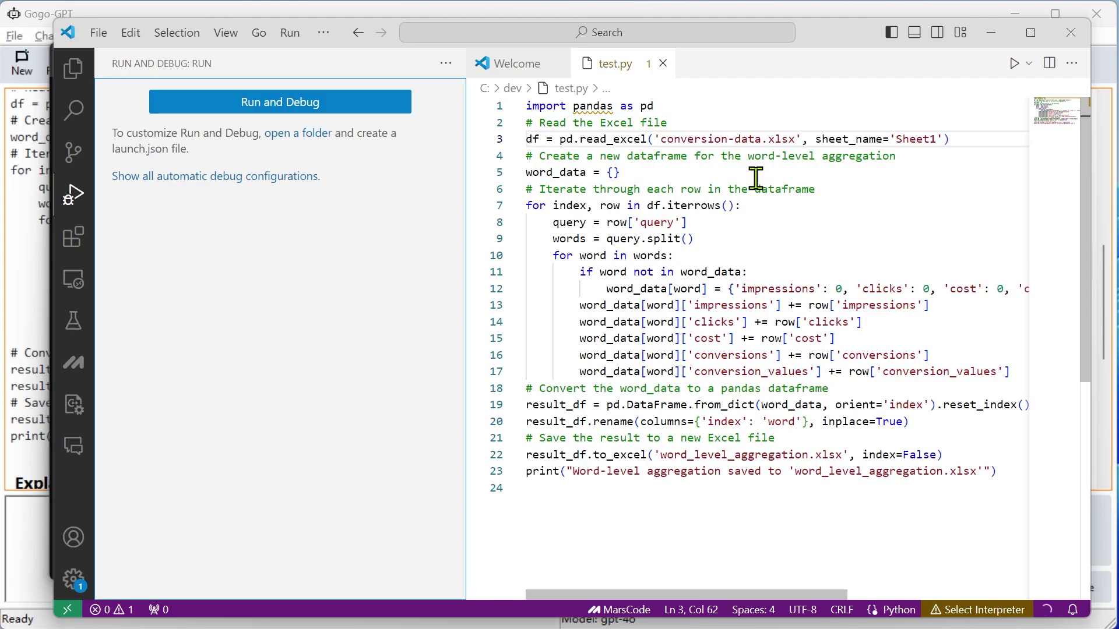
Hide the Run and Debug view so the editor shows the whole test.py script.
{"action": "left_click", "coordinate": [71, 201]}
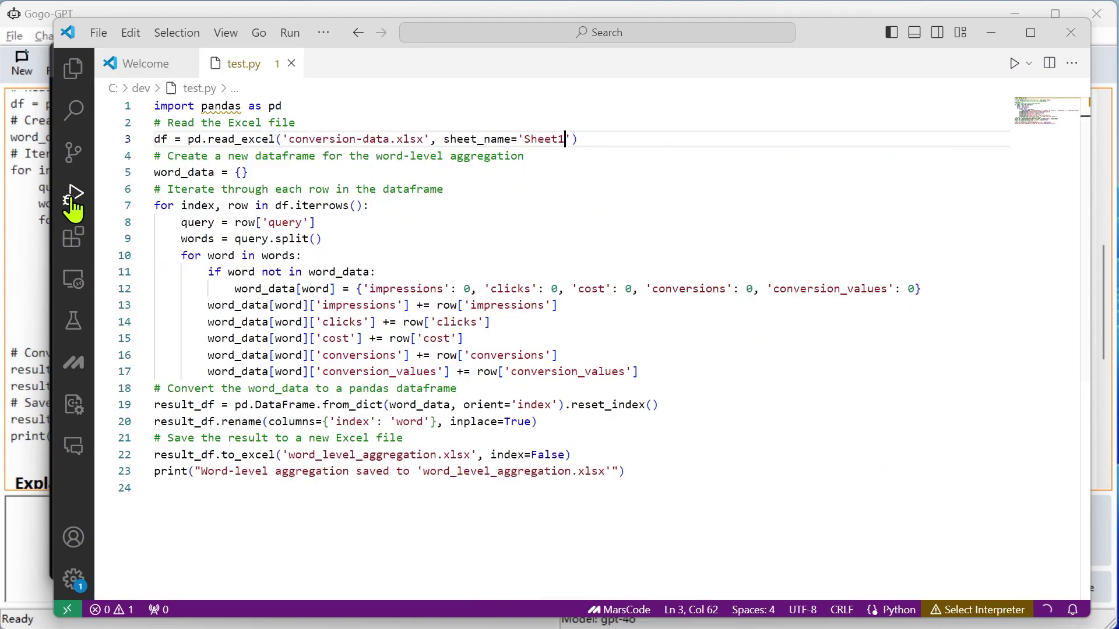
{"action": "scroll", "coordinate": [553, 337], "scroll_direction": "down", "scroll_amount": 1}
{"action": "scroll", "coordinate": [550, 474], "scroll_direction": "up", "scroll_amount": 1}
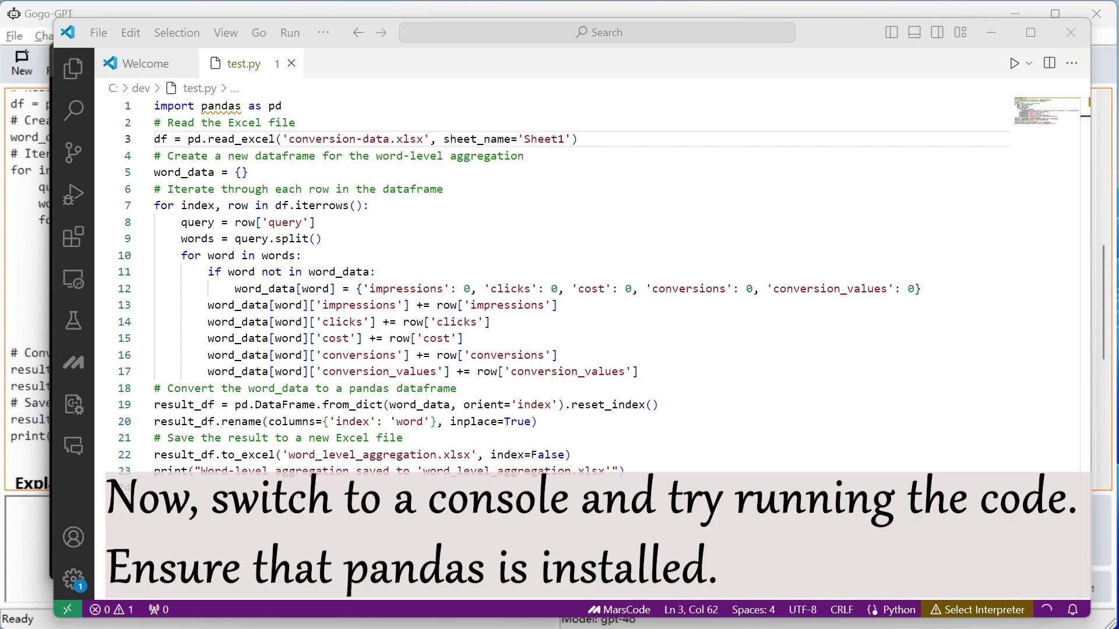
Switch to the Anaconda Powershell Prompt, run python test.py and copy the last lines of its output.
{"action": "key", "text": "alt+Tab"}
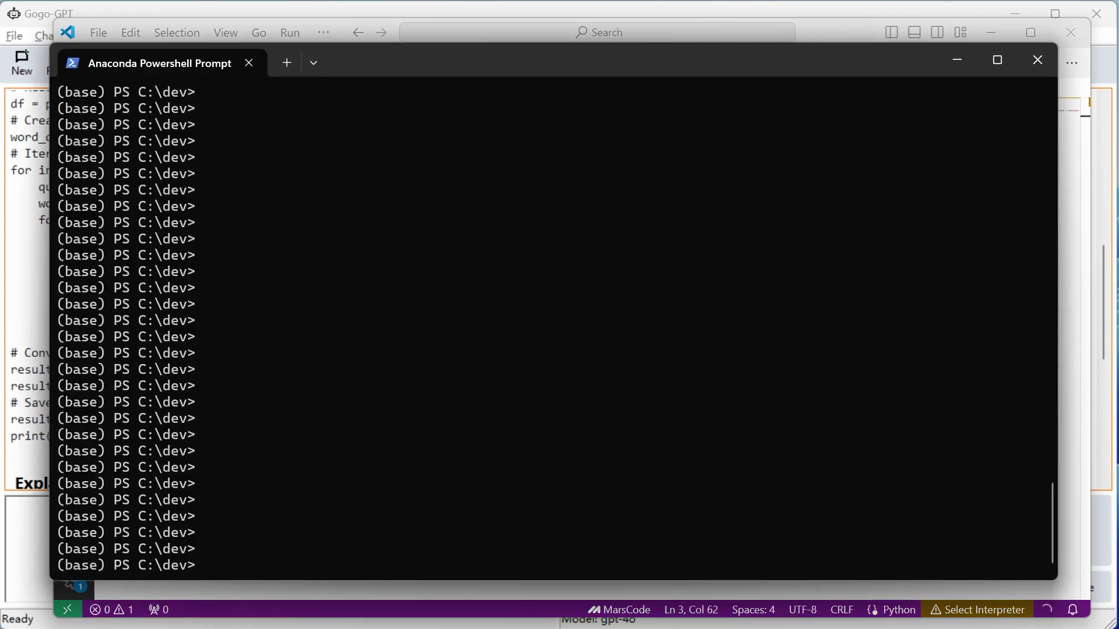
{"action": "type", "text": "python"}
{"action": "key", "text": "BackSpace"}
{"action": "key", "text": "BackSpace"}
{"action": "key", "text": "BackSpace"}
{"action": "key", "text": "BackSpace"}
{"action": "type", "text": "hon test.py"}
{"action": "key", "text": "Return"}
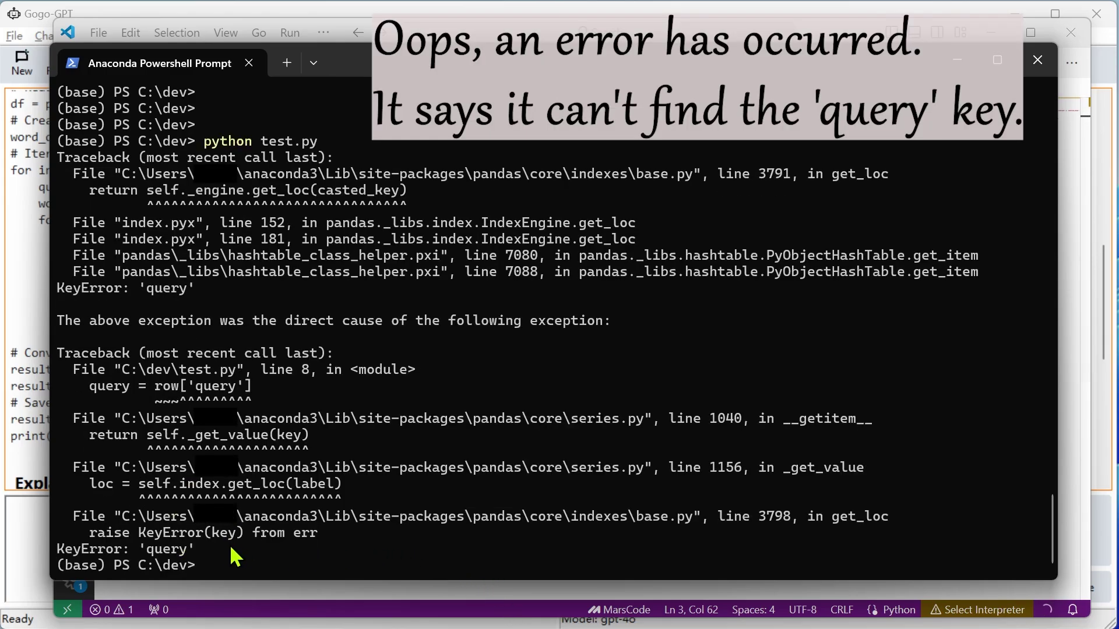
{"action": "left_click_drag", "start_coordinate": [217, 554], "coordinate": [216, 431]}
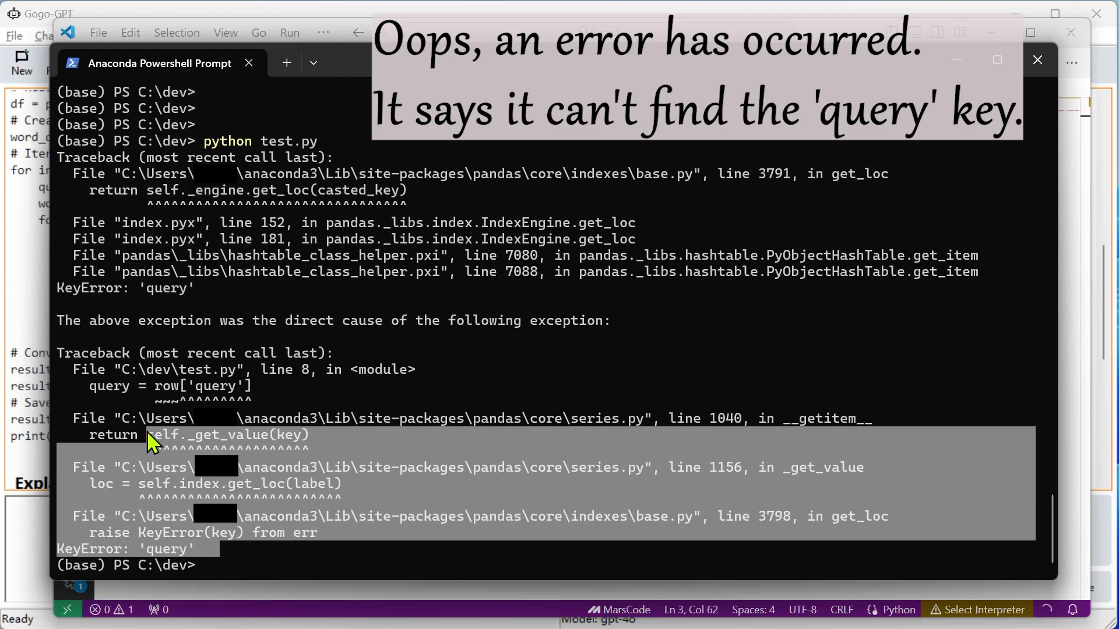
{"action": "key", "text": "ctrl+c"}
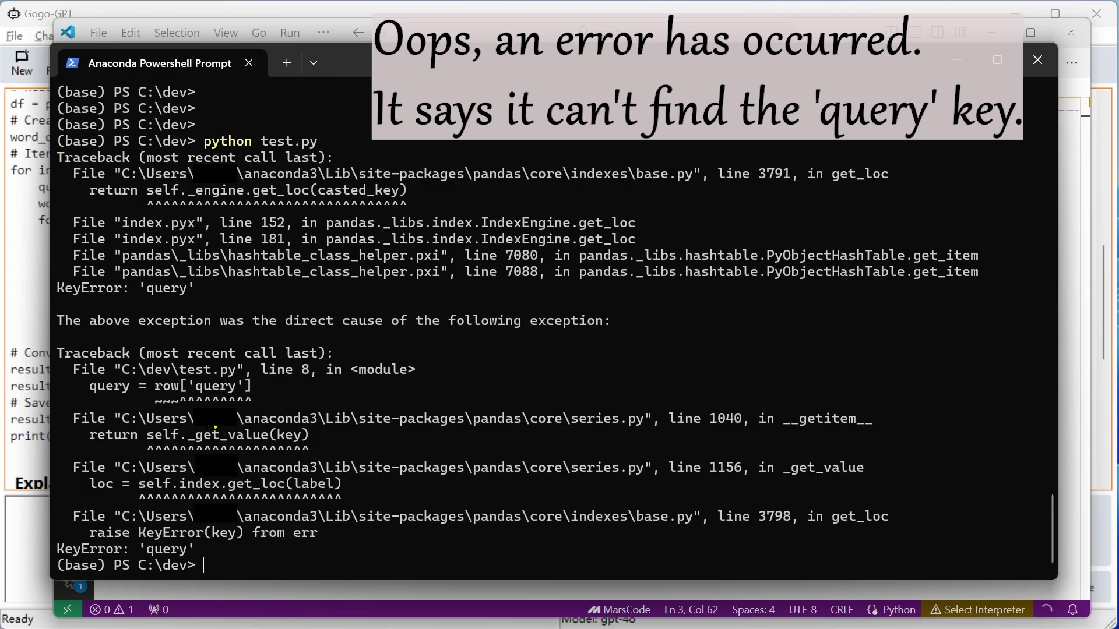
Return to VS Code and set sheet_name in the read_excel call of test.py to 'Sheet3'.
{"action": "key", "text": "alt+Tab"}
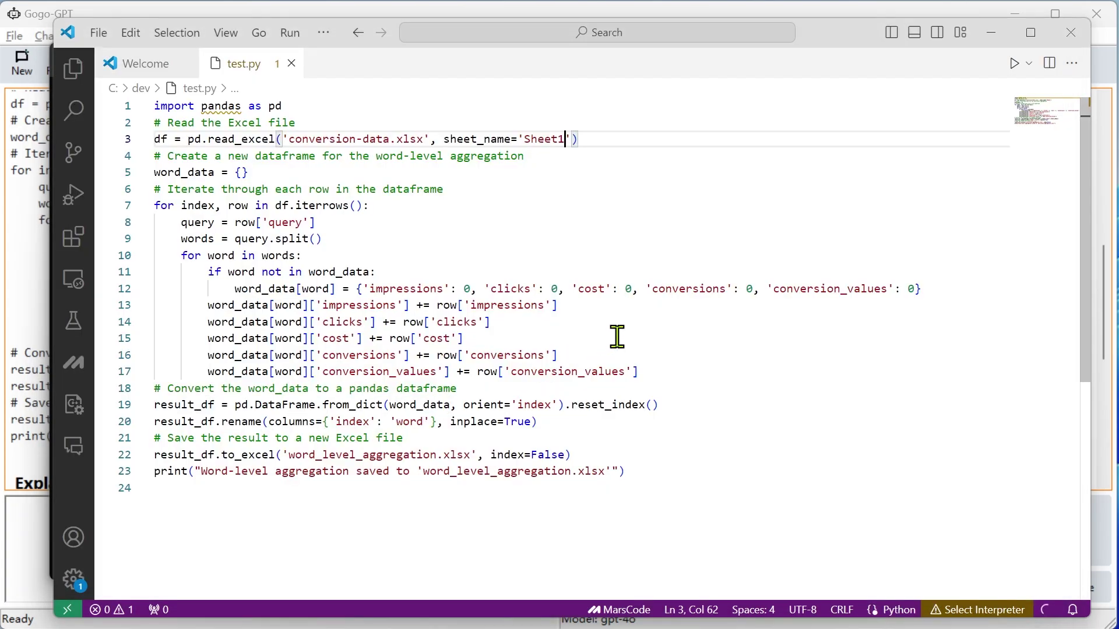
{"action": "left_click", "coordinate": [544, 138]}
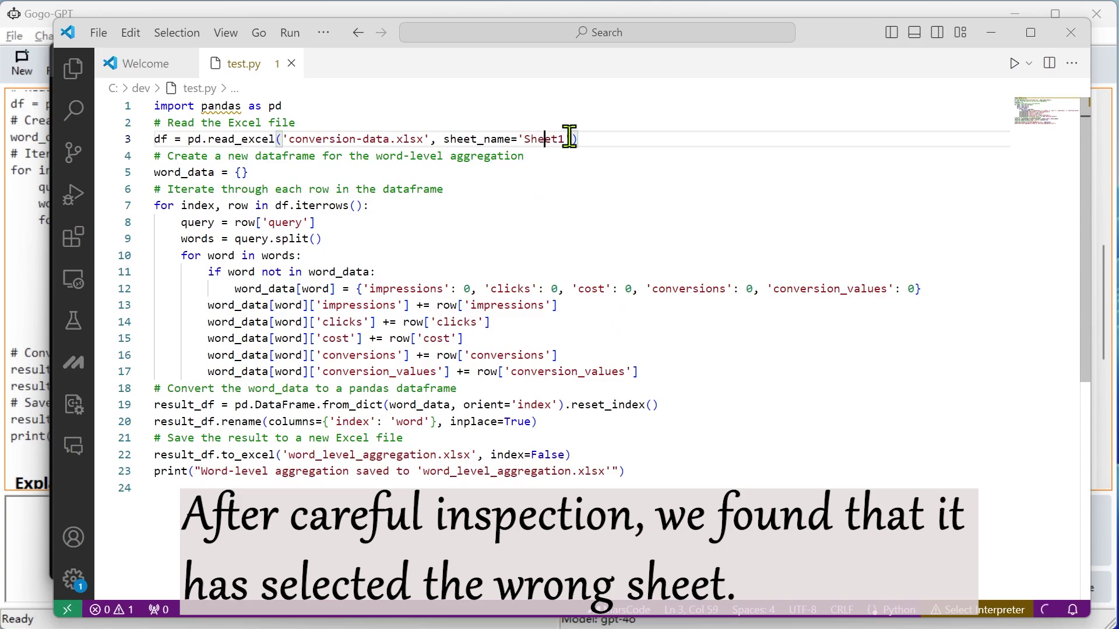
{"action": "key", "text": "Right"}
{"action": "key", "text": "Right"}
{"action": "key", "text": "Right"}
{"action": "key", "text": "BackSpace"}
{"action": "type", "text": "3"}
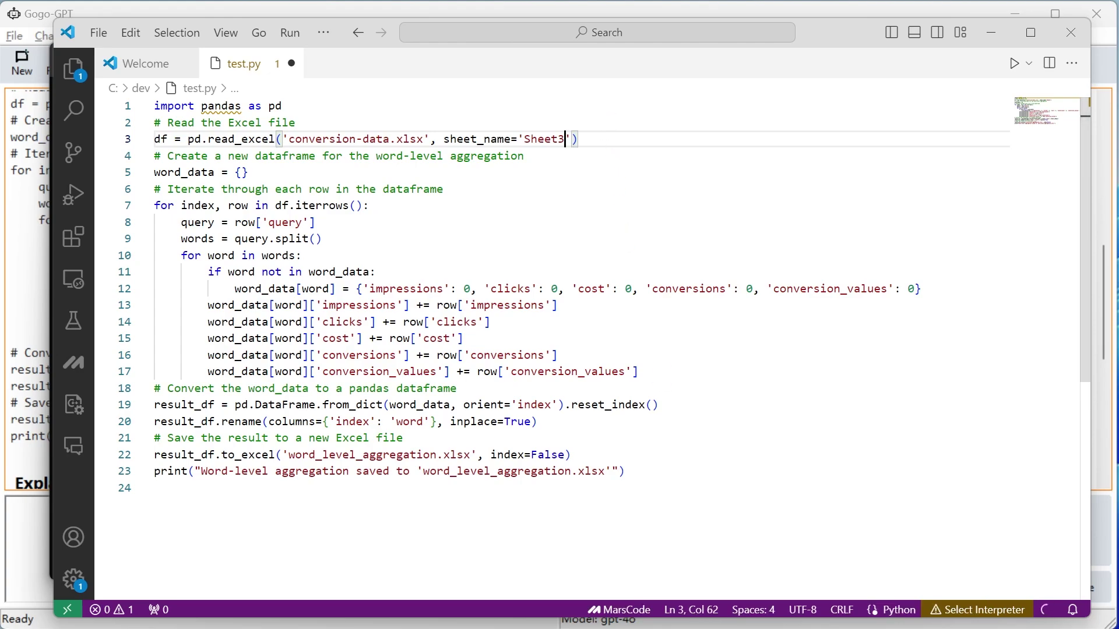
Check the data sheet's name in the conversion-data.xlsx workbook in Excel and save the edited test.py in VS Code.
{"action": "key", "text": "alt+Tab"}
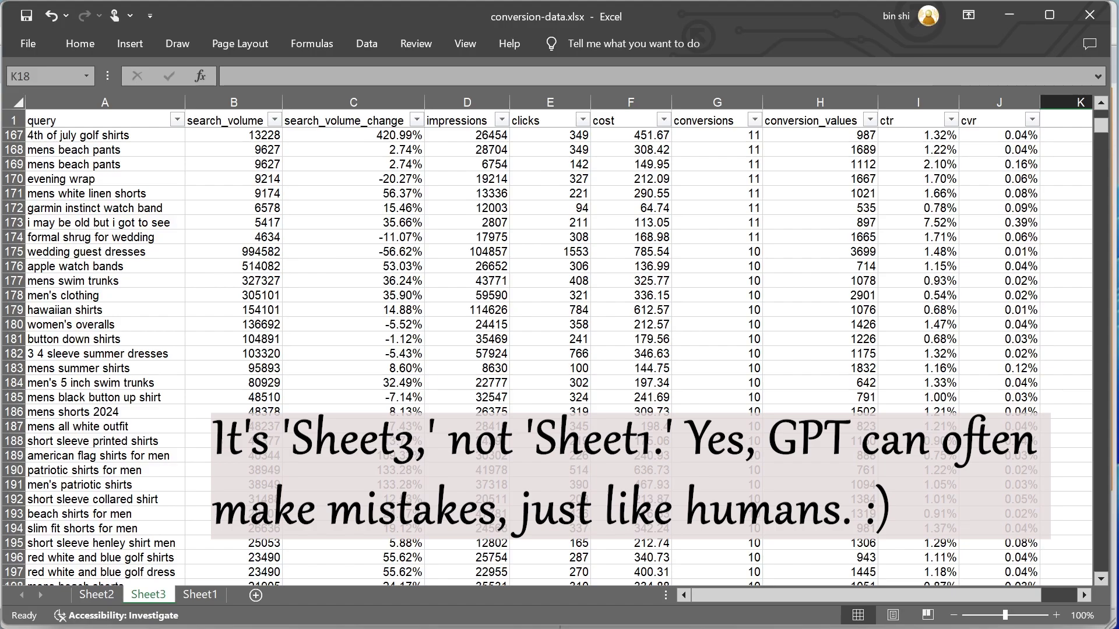
{"action": "key", "text": "alt+Tab"}
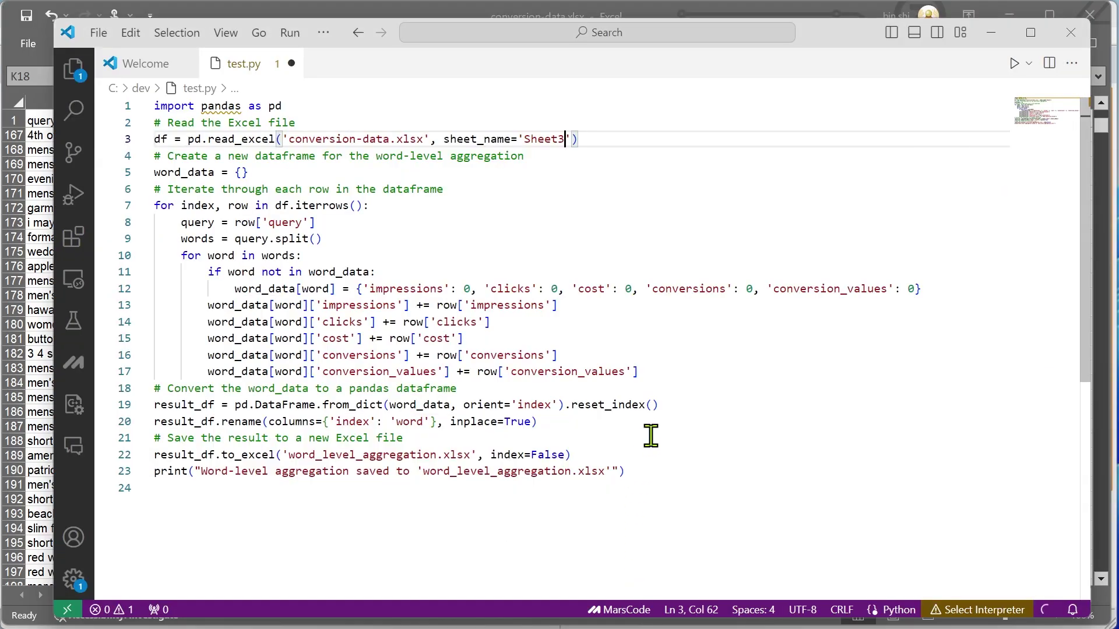
{"action": "key", "text": "ctrl+s"}
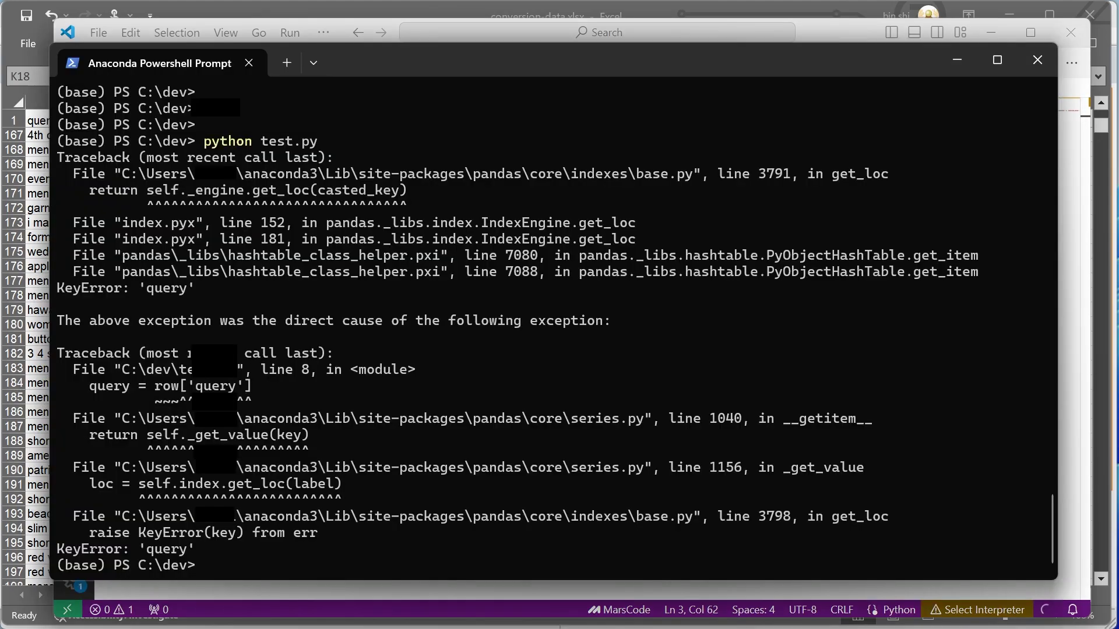
Run python test.py again in the Anaconda Powershell Prompt.
{"action": "key", "text": "Return"}
{"action": "key", "text": "Return"}
{"action": "key", "text": "Return"}
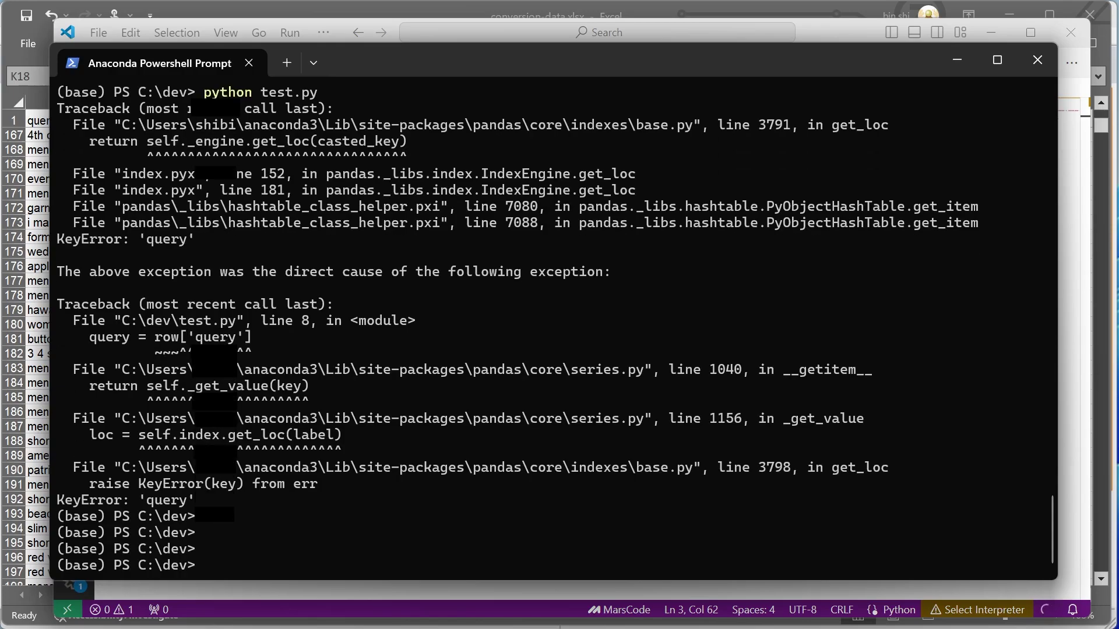
{"action": "key", "text": "Up"}
{"action": "key", "text": "Return"}
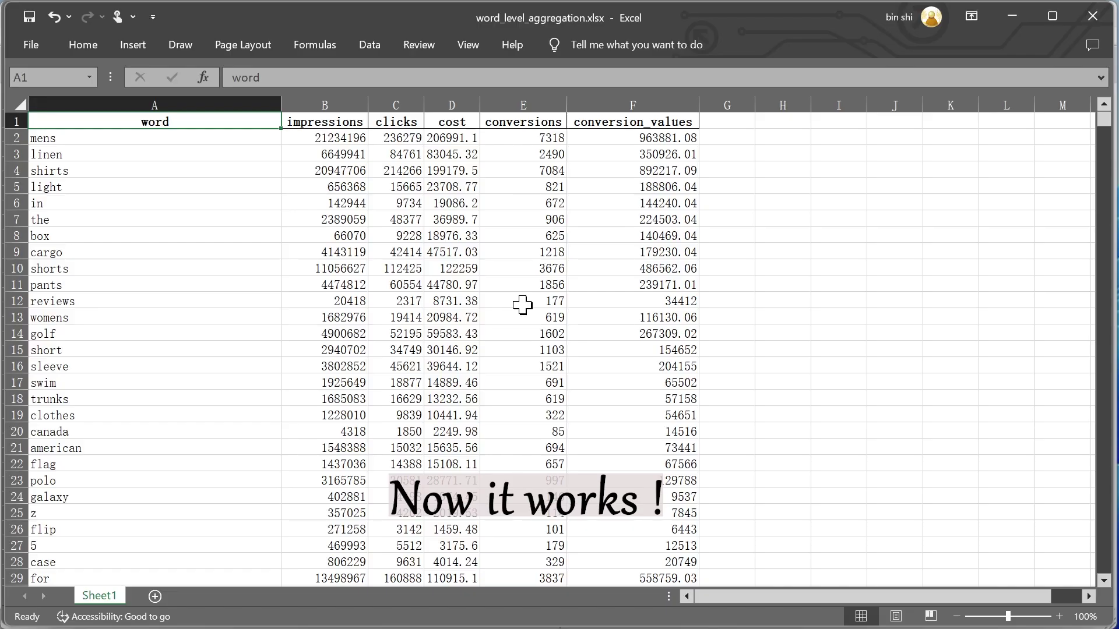
Look through the per-word totals in word_level_aggregation.xlsx in Excel.
{"action": "scroll", "coordinate": [523, 304], "scroll_direction": "down", "scroll_amount": 20}
{"action": "scroll", "coordinate": [523, 304], "scroll_direction": "down", "scroll_amount": 8}
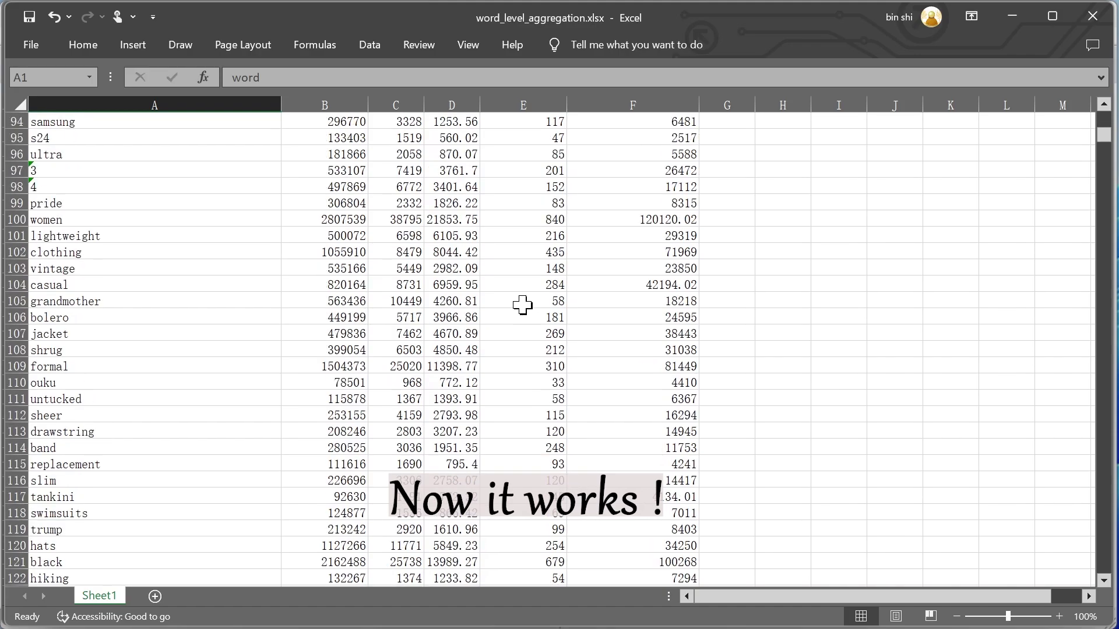
{"action": "scroll", "coordinate": [522, 305], "scroll_direction": "up", "scroll_amount": 20}
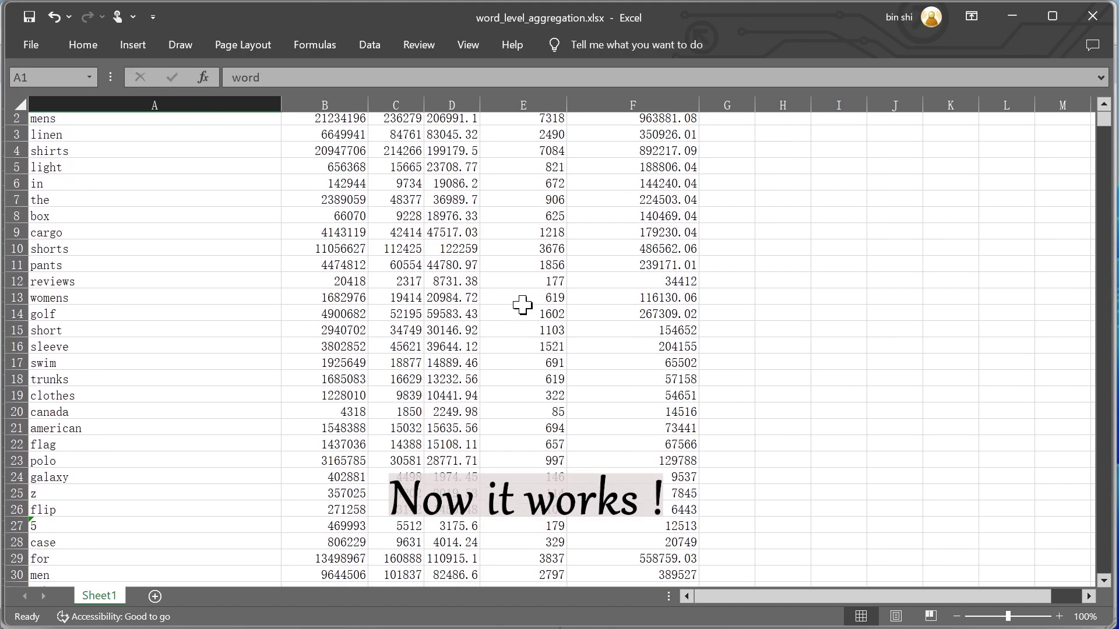